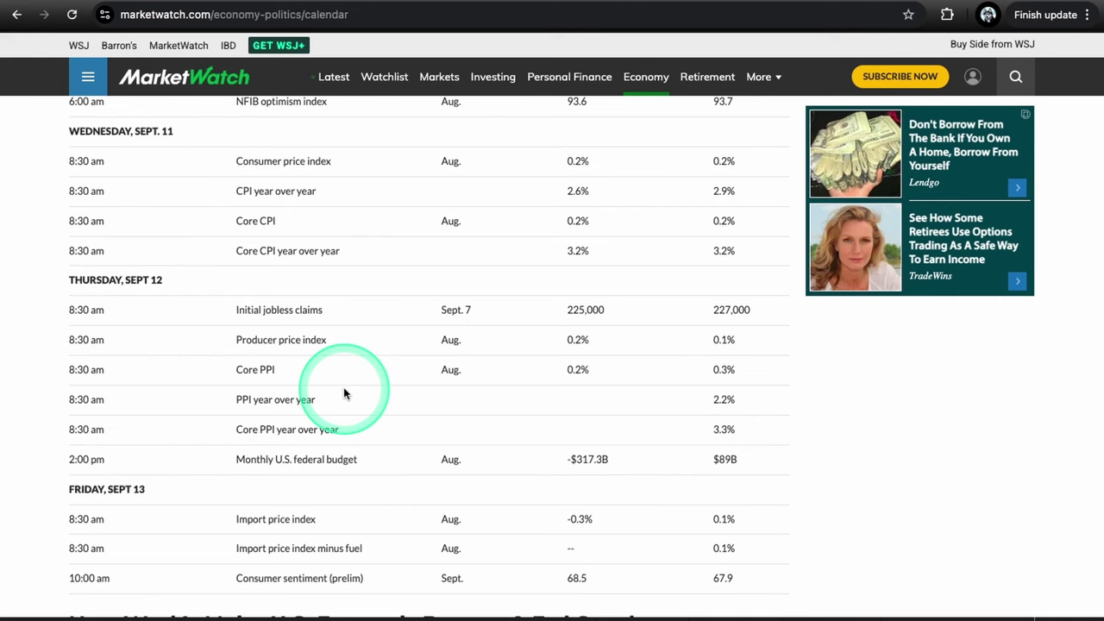
- Review the U.S. economic reports scheduled for September 10 to 13 in the MarketWatch economic calendar
scroll(344, 393, up, 1)
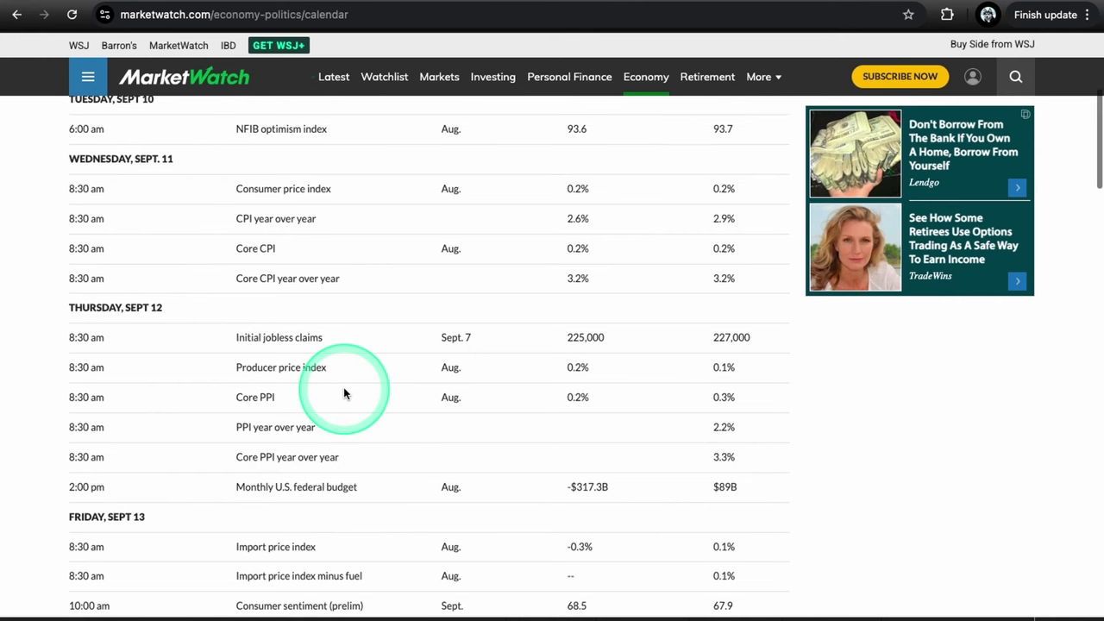
scroll(354, 311, down, 1)
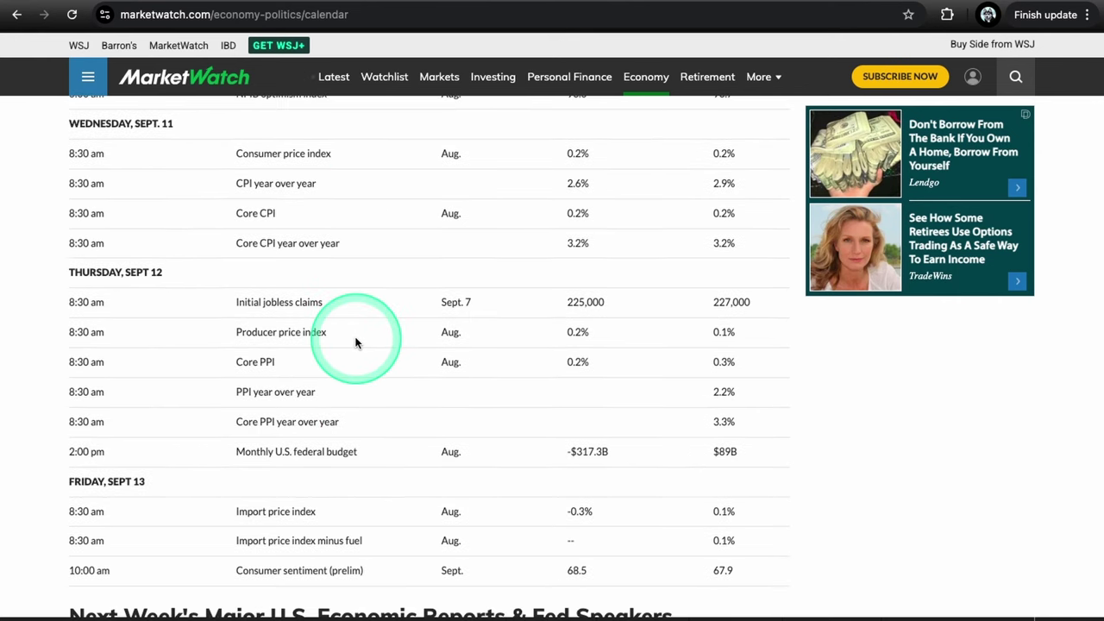
scroll(360, 475, up, 3)
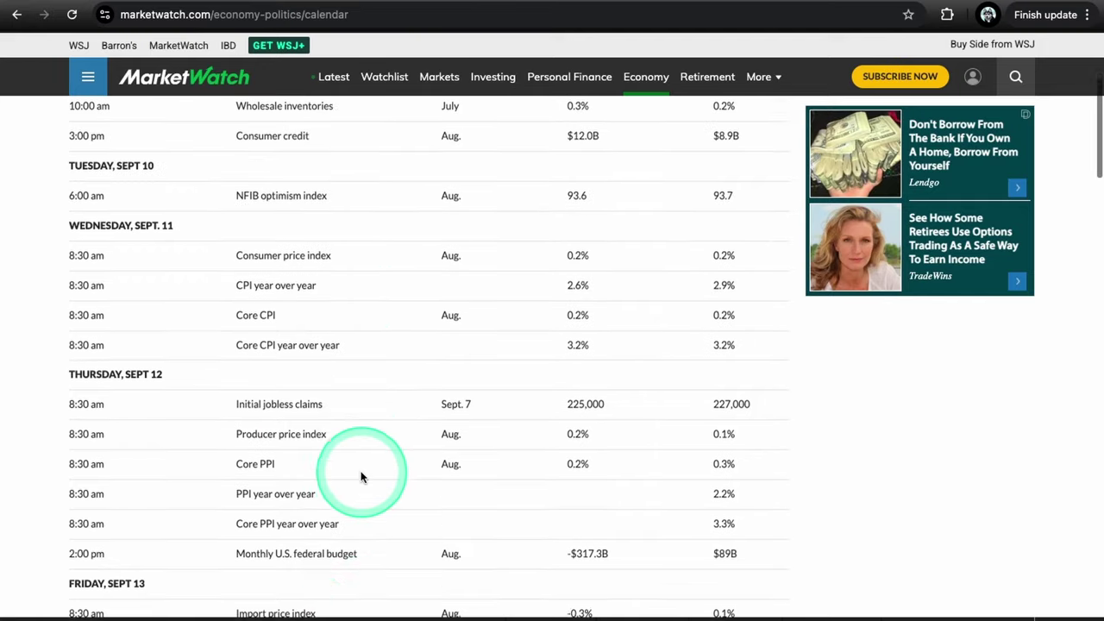
scroll(360, 477, down, 2)
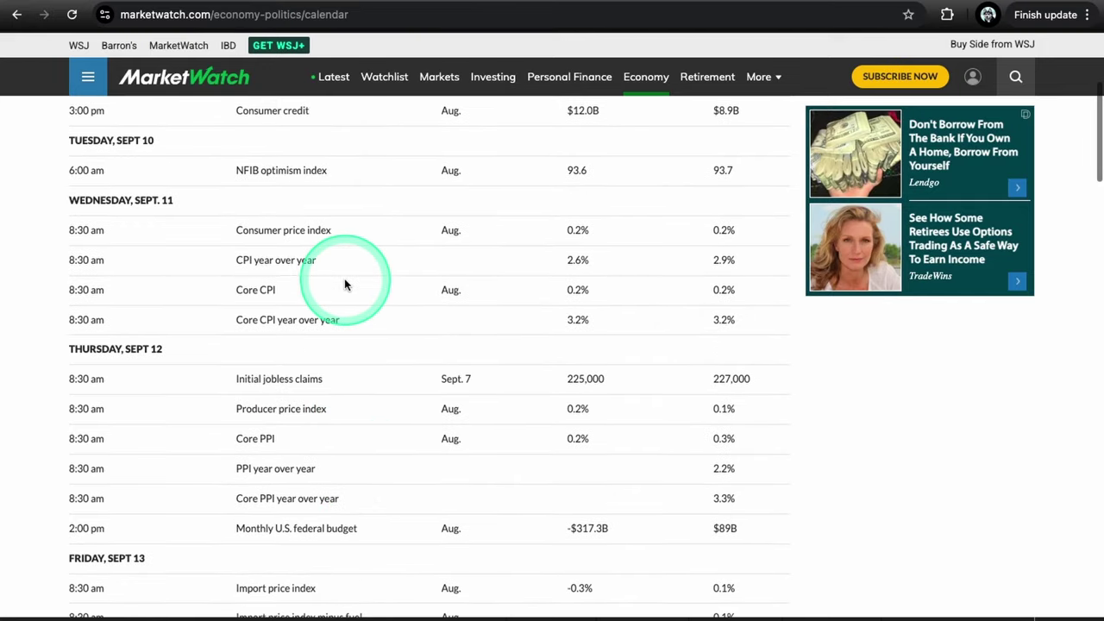
scroll(317, 393, down, 2)
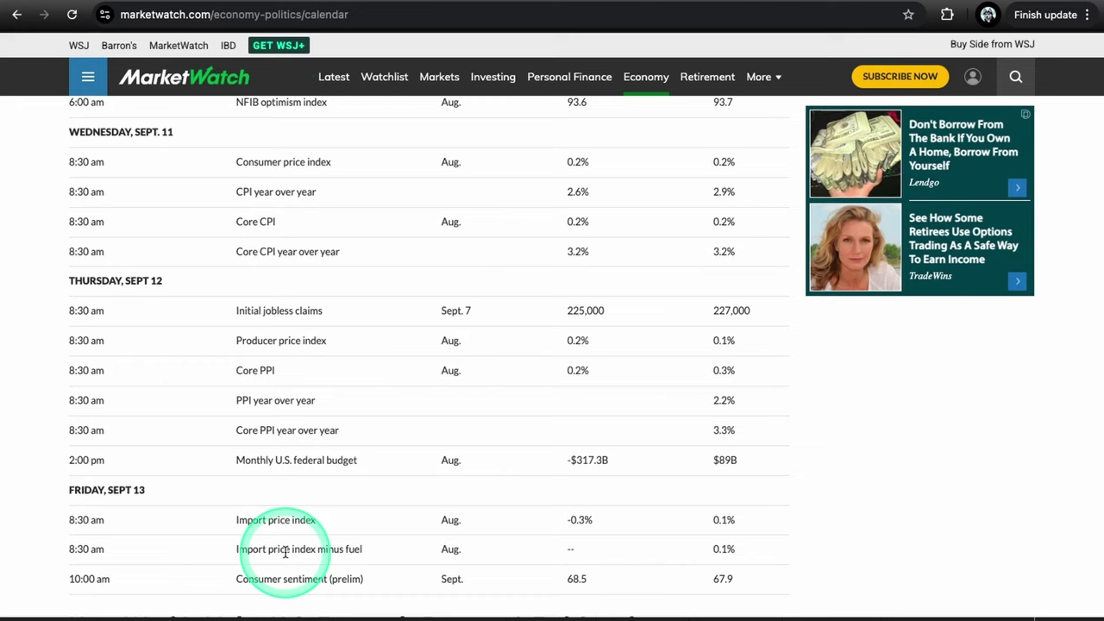
- Switch to Seasonality.ai and examine the SPY seasonality chart for Sep 9 to Sep 13 over a 20-year analysis period
key(ctrl+Tab)
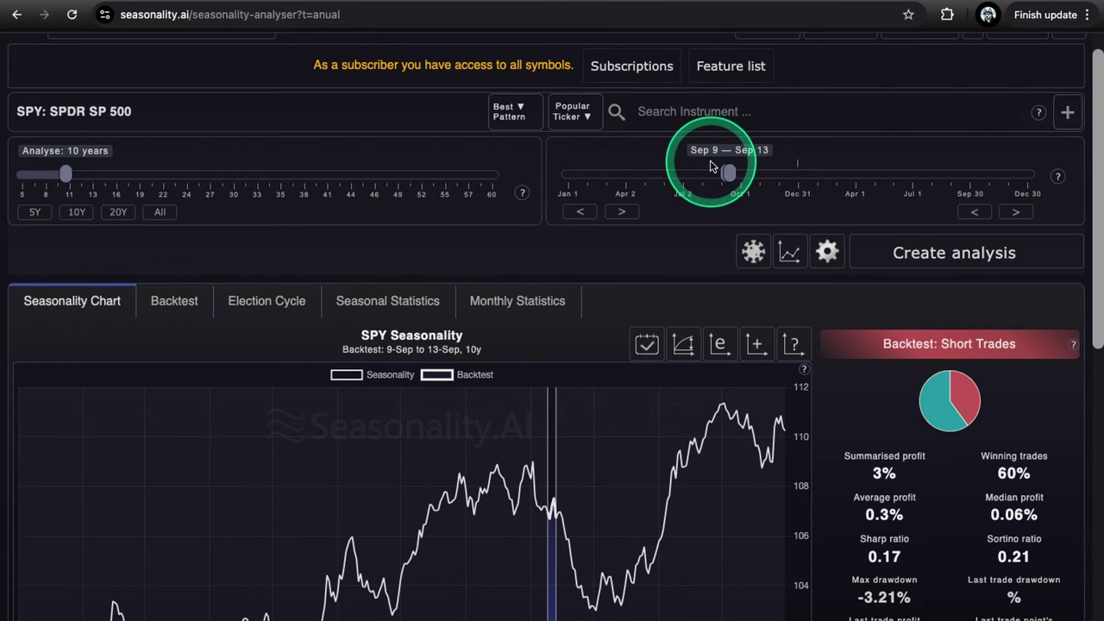
scroll(711, 246, down, 1)
scroll(709, 246, down, 1)
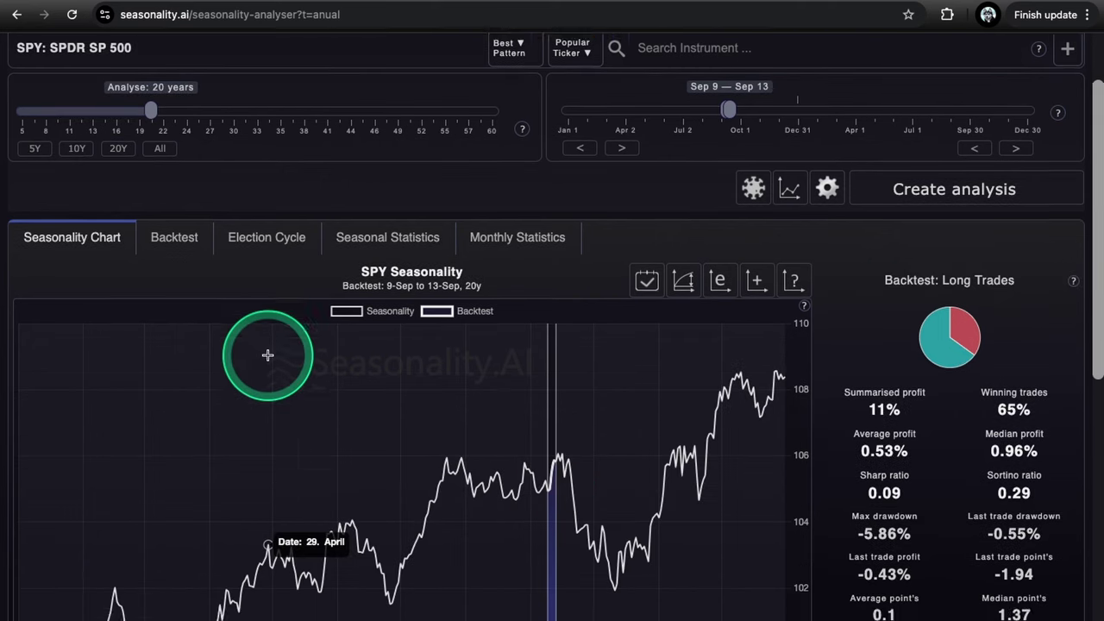
scroll(267, 354, up, 1)
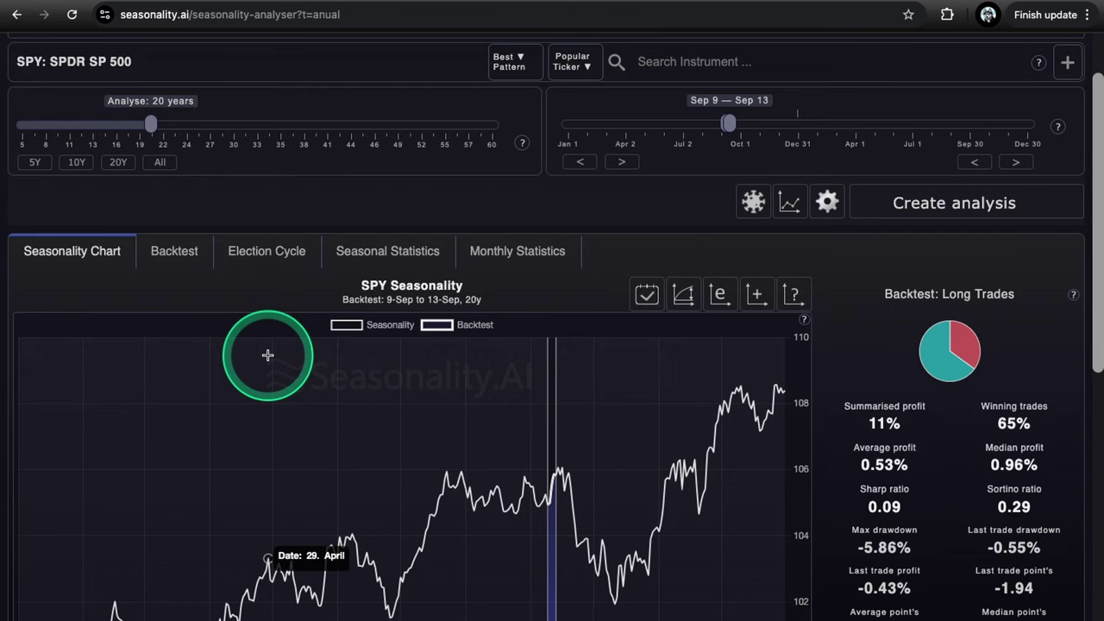
scroll(268, 354, down, 1)
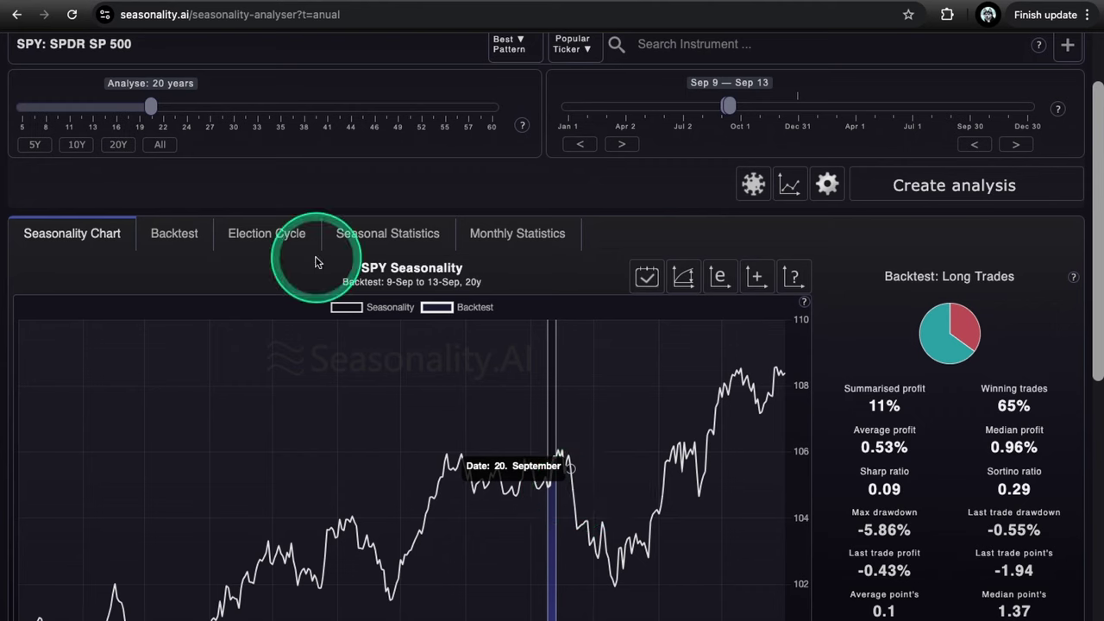
- Compare SPY's seasonality by setting the analysis period to 10 years and returning it to 20 years
click(77, 144)
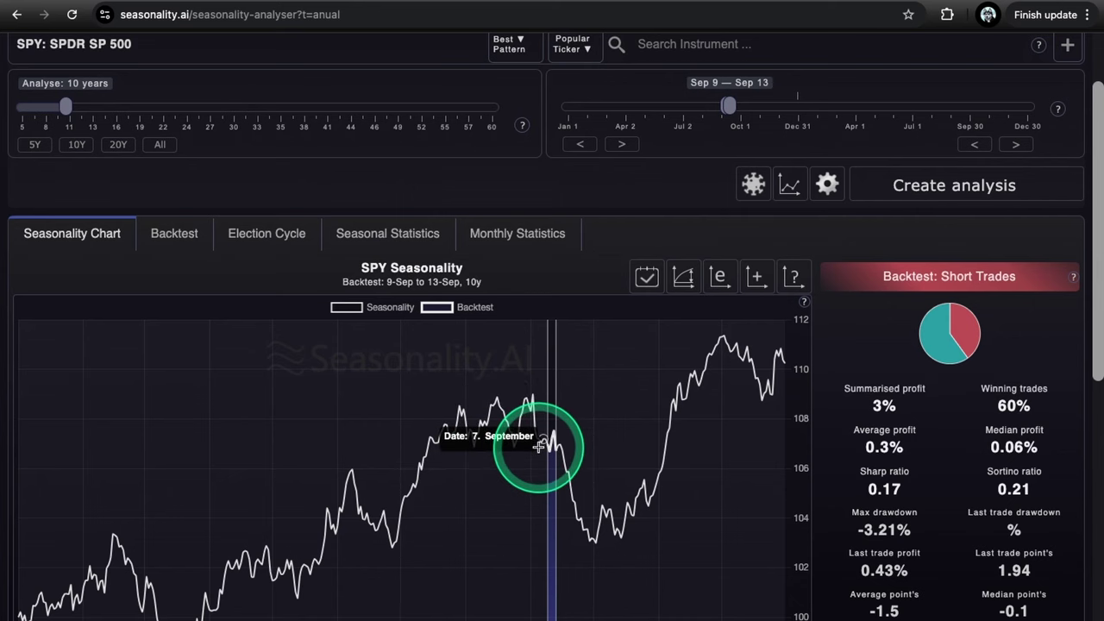
key(Right)
key(Right)
key(Right)
key(Right)
key(Right)
key(Right)
key(Right)
key(Right)
key(Right)
key(Right)
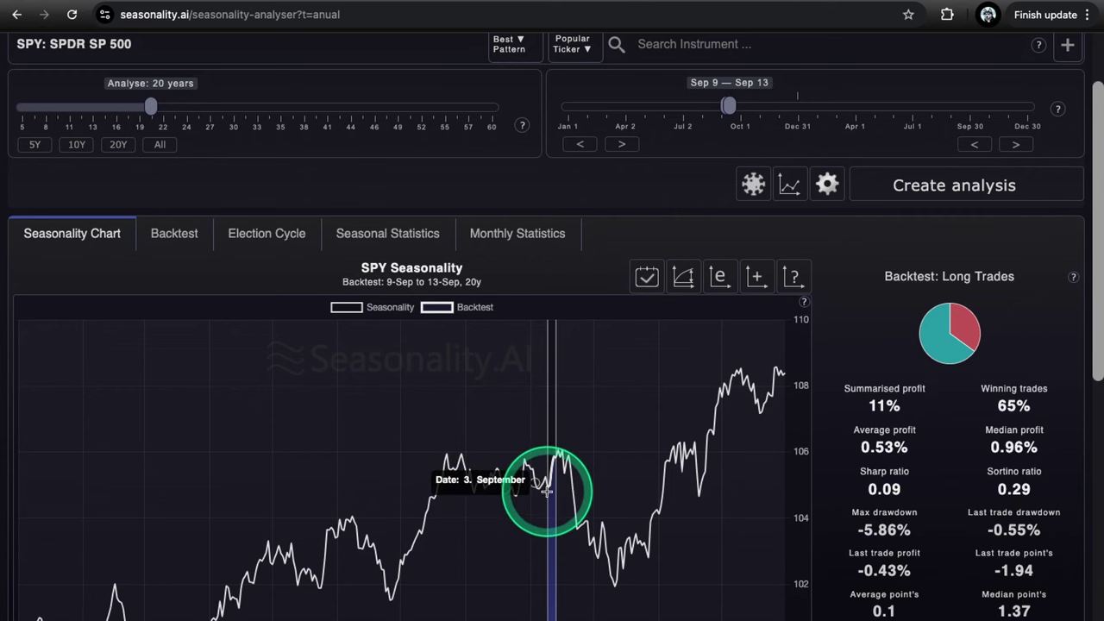
- Switch to TradingView and examine NVDA's daily chart around its trendlines, resistance zone and 97.40 level
scroll(549, 489, down, 1)
scroll(549, 489, down, 1)
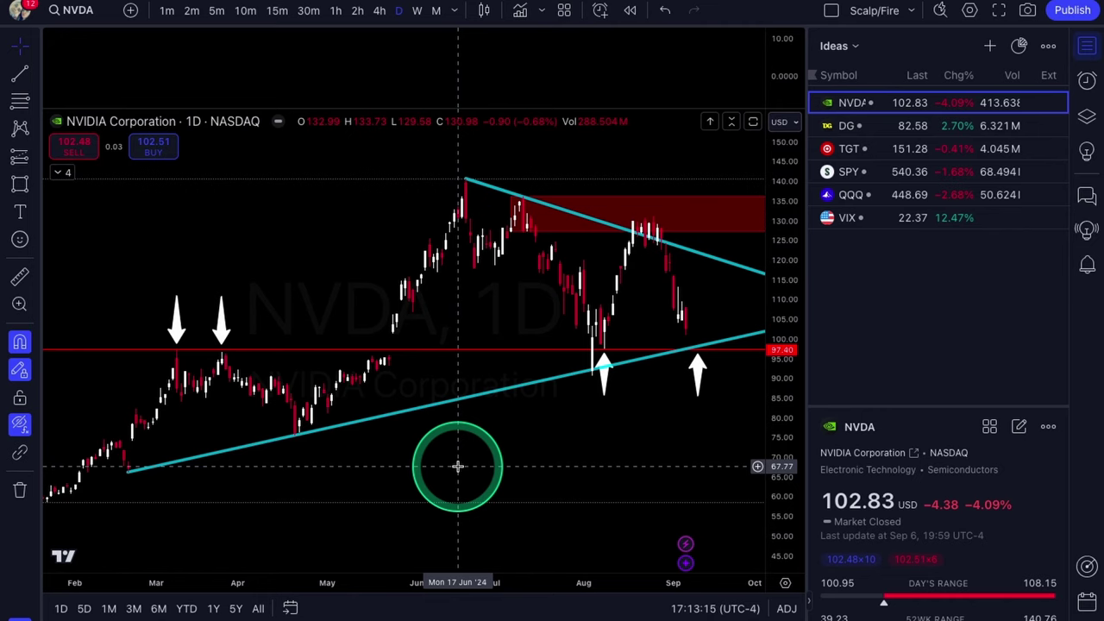
scroll(516, 444, up, 1)
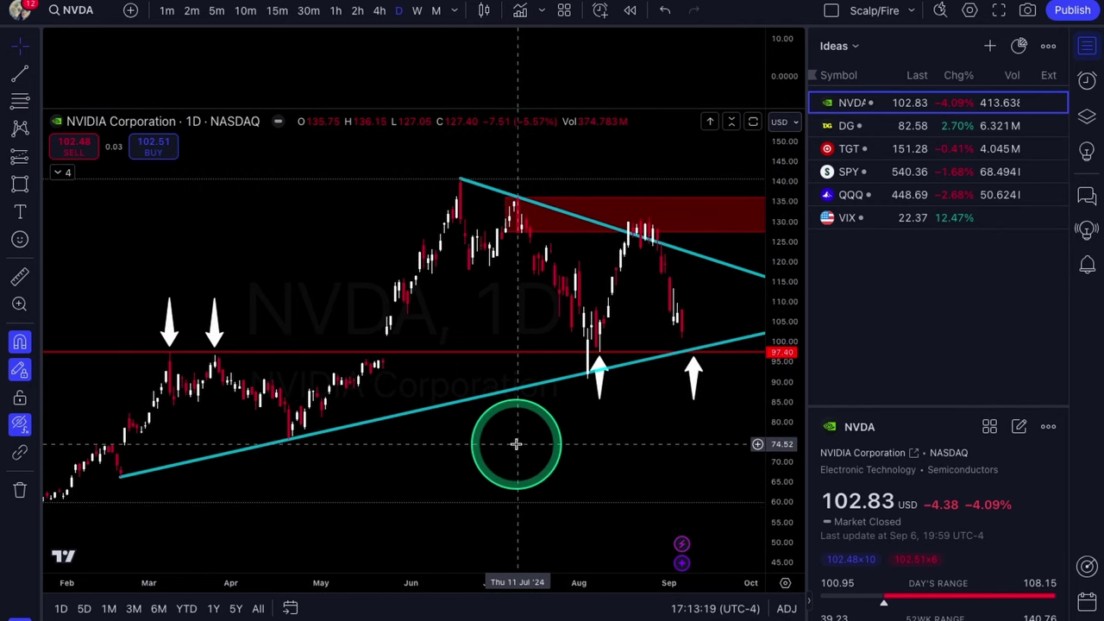
scroll(515, 445, up, 1)
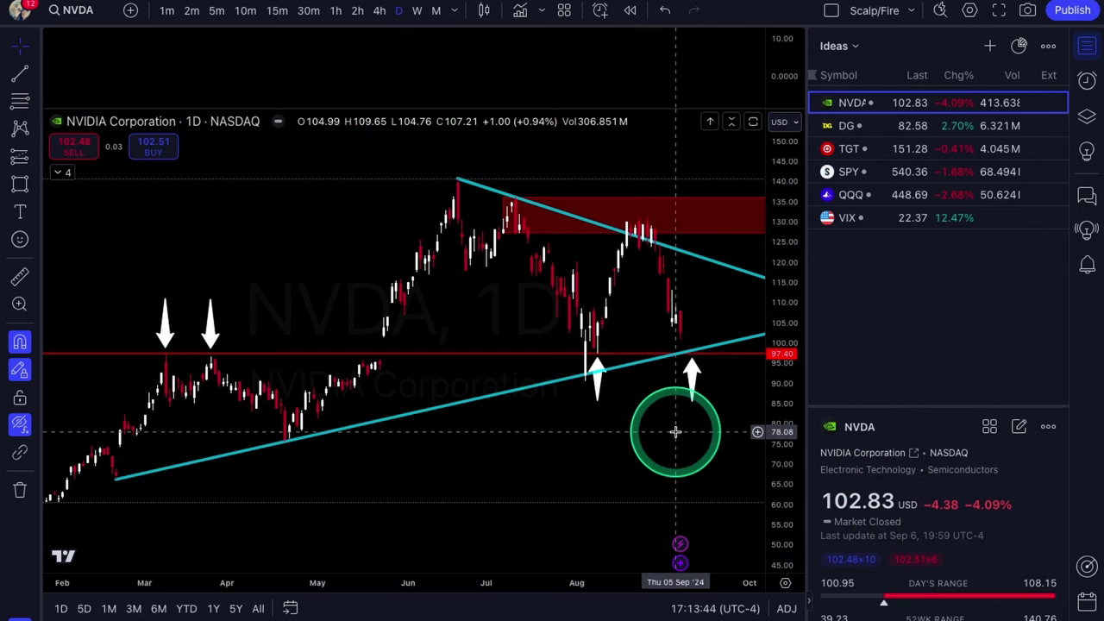
scroll(675, 438, up, 1)
scroll(675, 439, down, 1)
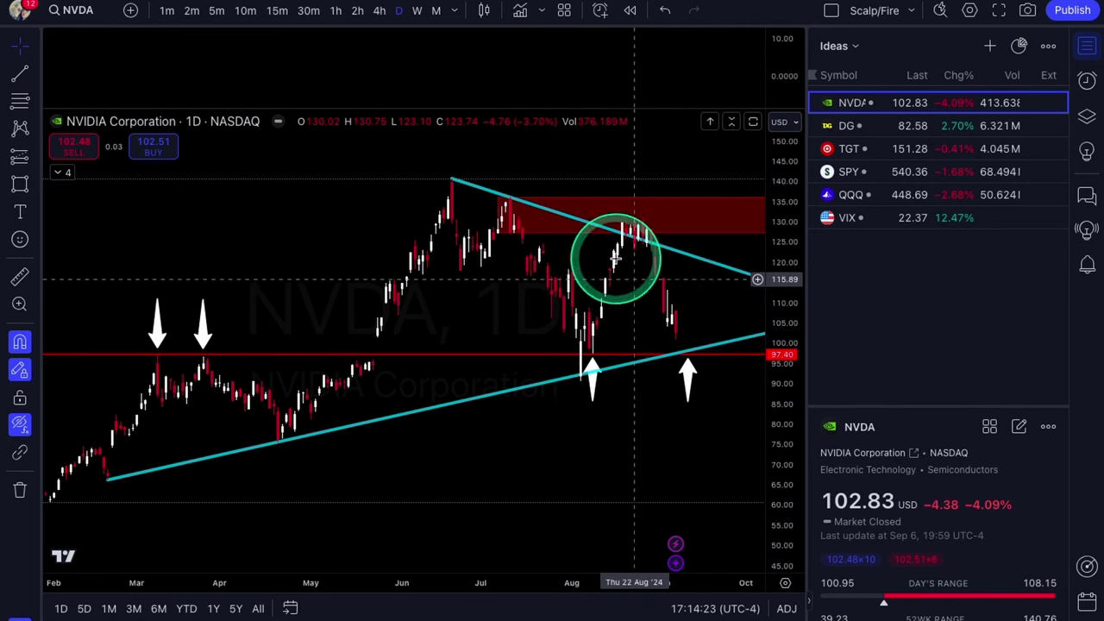
- Change the NVDA chart to the weekly timeframe and inspect the 2024 candles between the converging trendlines
click(417, 9)
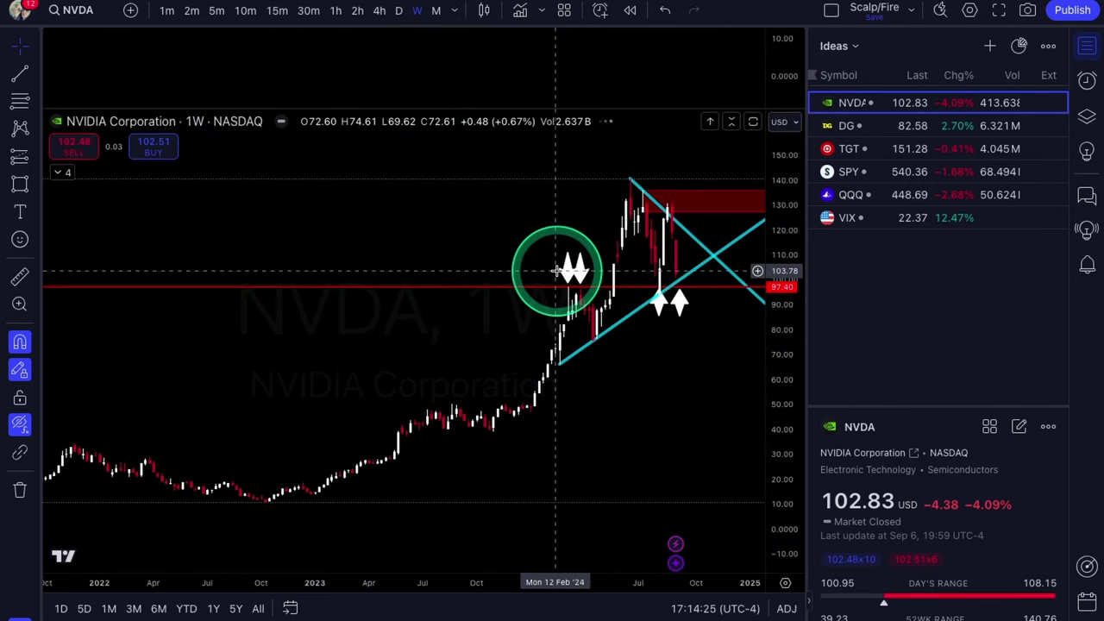
scroll(556, 271, up, 5)
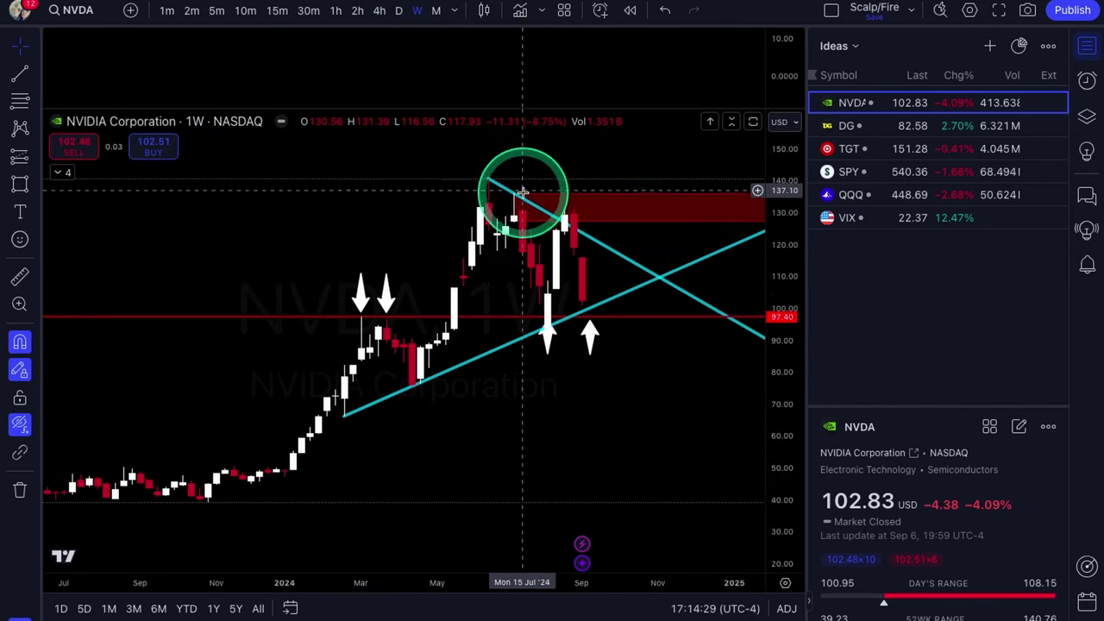
scroll(469, 198, up, 3)
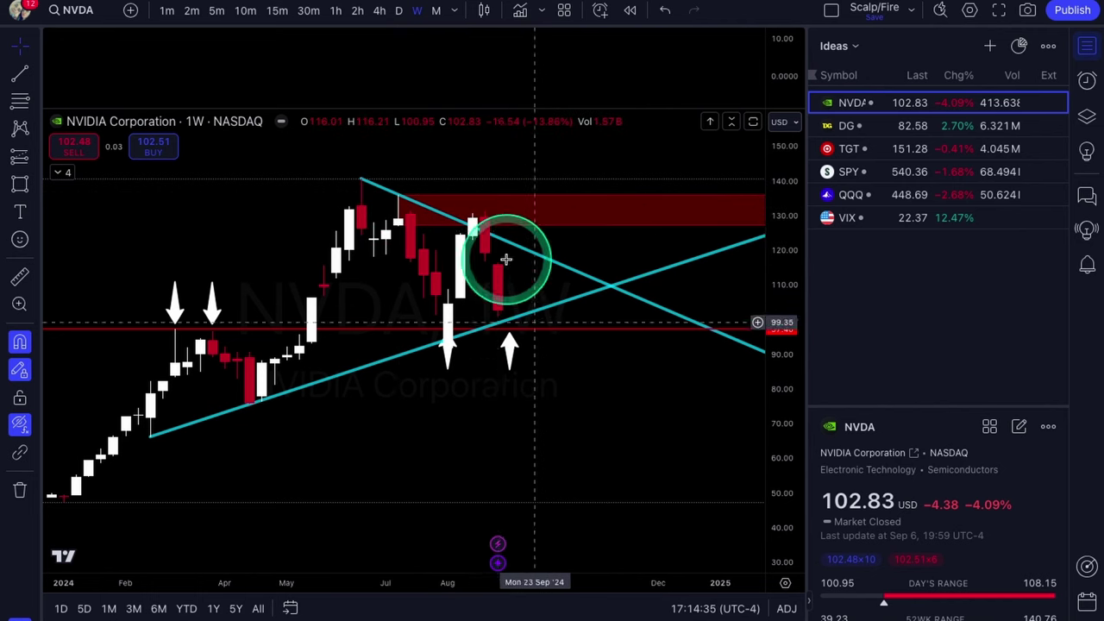
scroll(406, 239, up, 2)
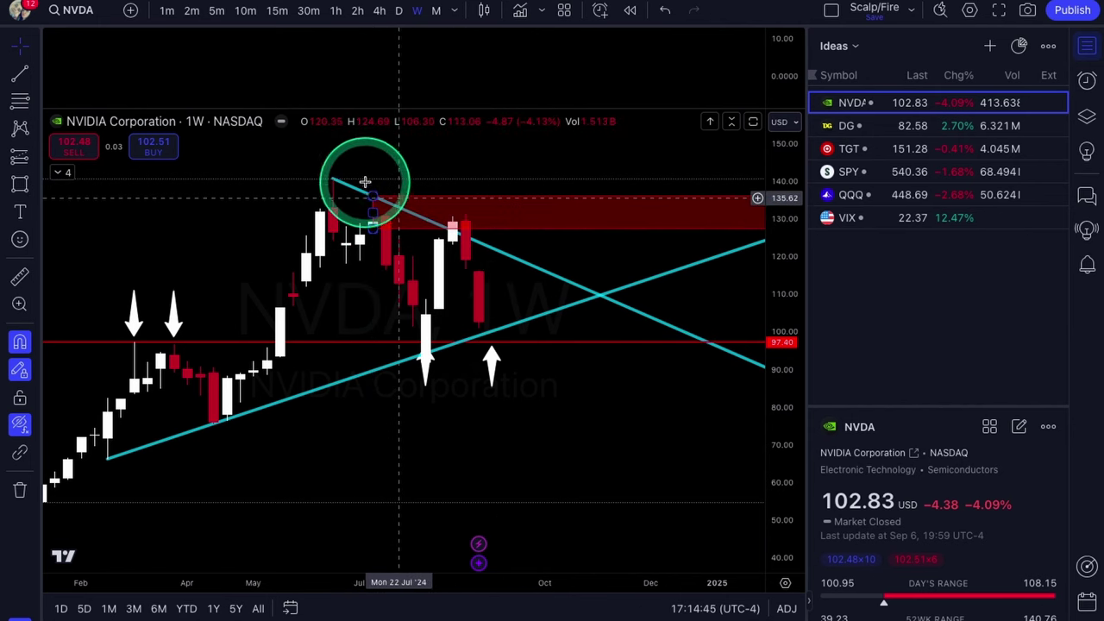
scroll(493, 330, down, 1)
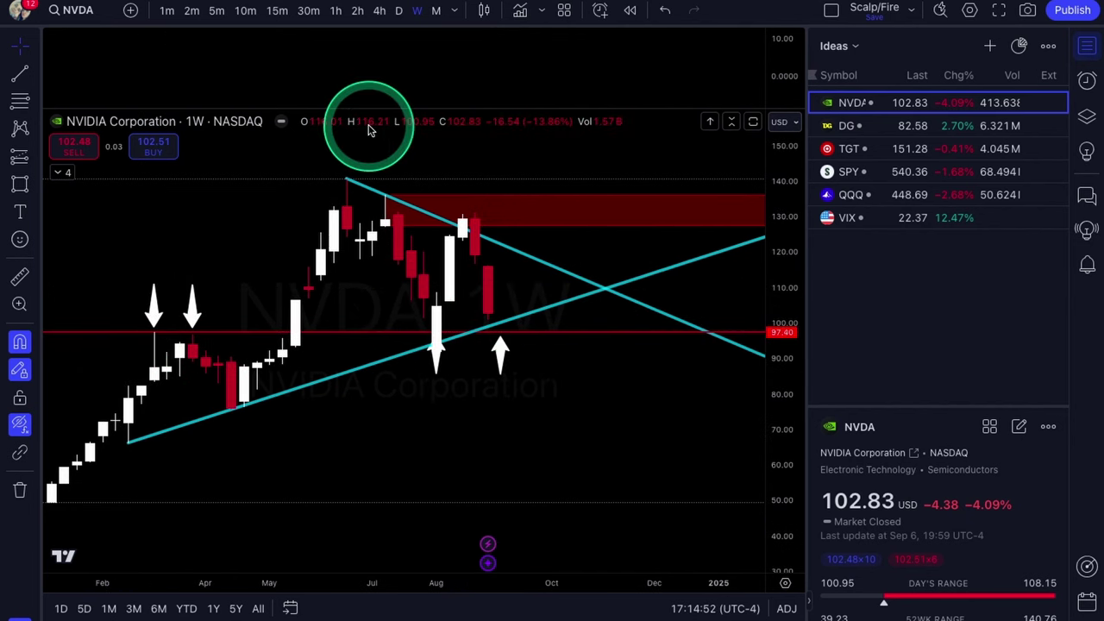
- Return the NVDA chart to the 1D timeframe and inspect the June to September candles up close
text(1D)
key(Return)
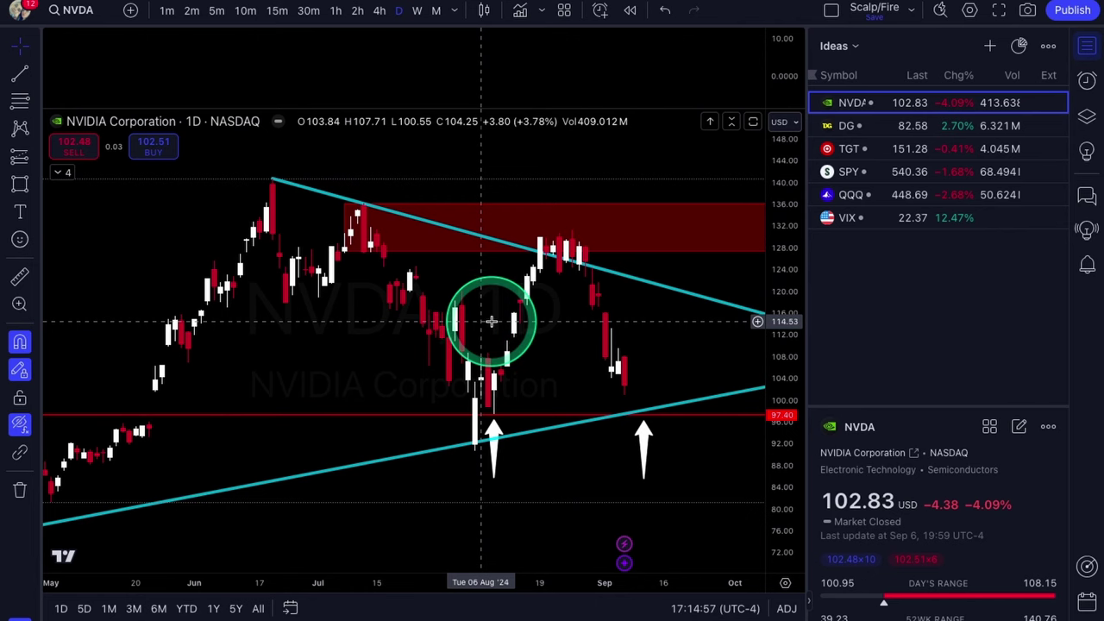
scroll(518, 323, up, 1)
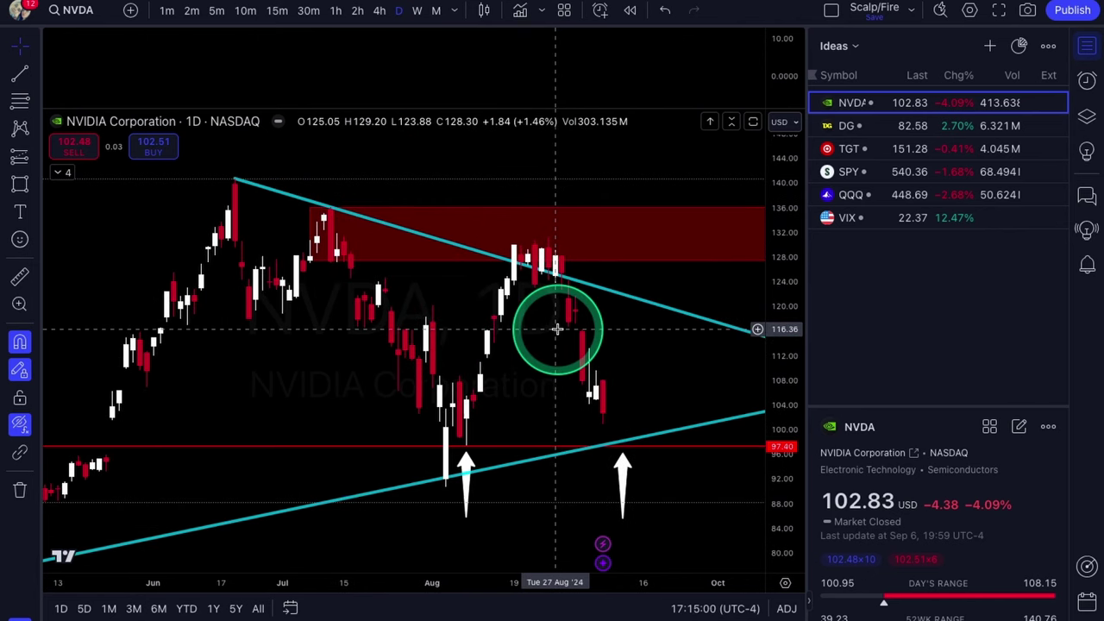
scroll(557, 329, up, 1)
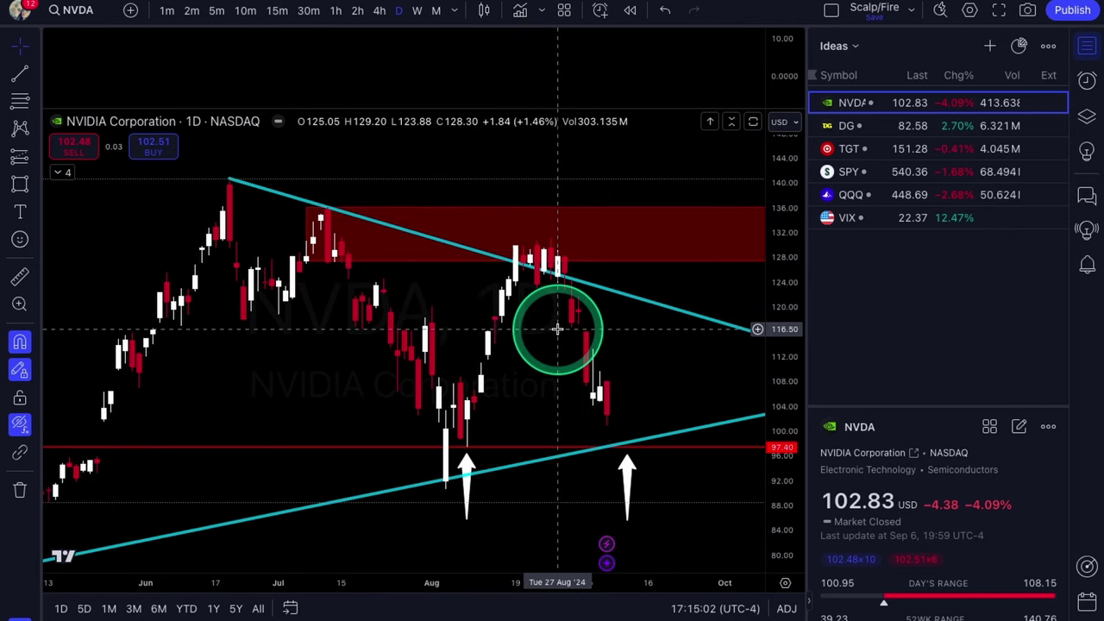